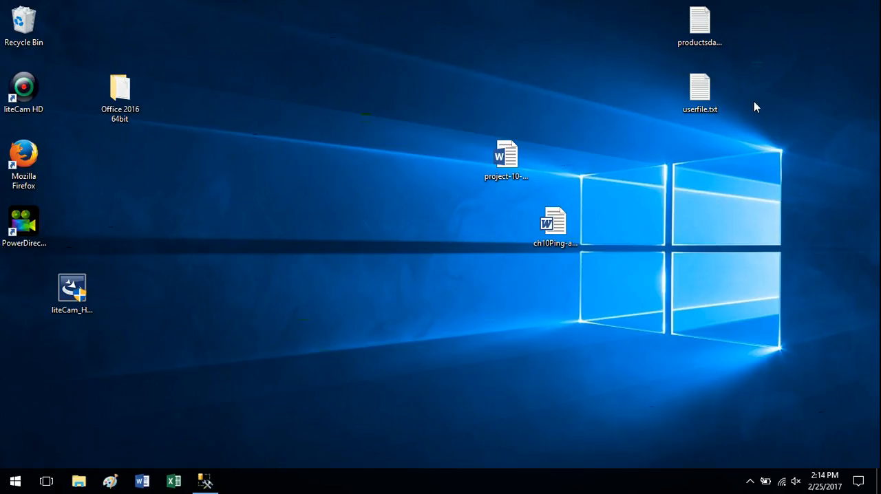
Step: Open userfile.txt from the desktop, look through its comma-separated patient records, and close it
{"action": "double_click", "coordinate": [711, 92]}
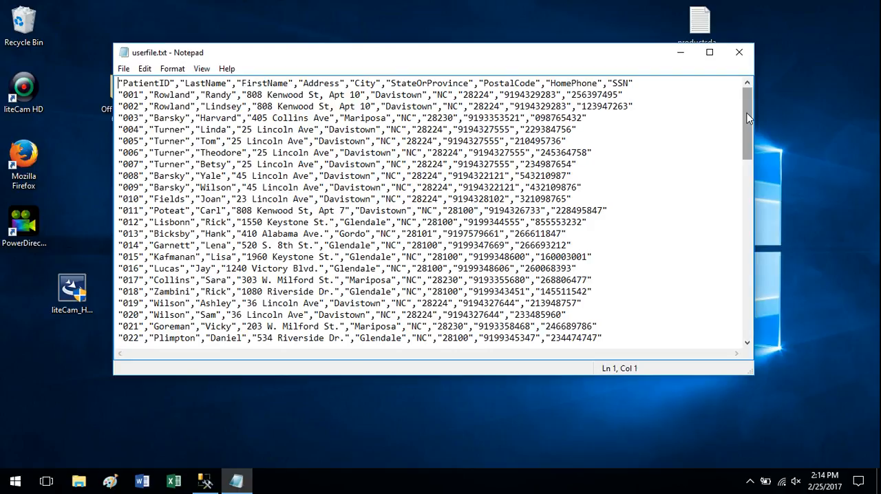
{"action": "left_click_drag", "start_coordinate": [747, 115], "coordinate": [749, 241]}
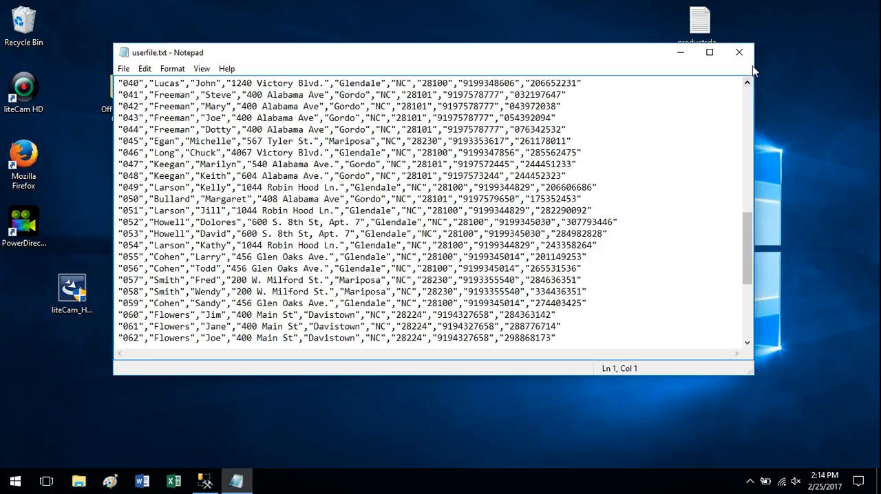
{"action": "left_click", "coordinate": [739, 53]}
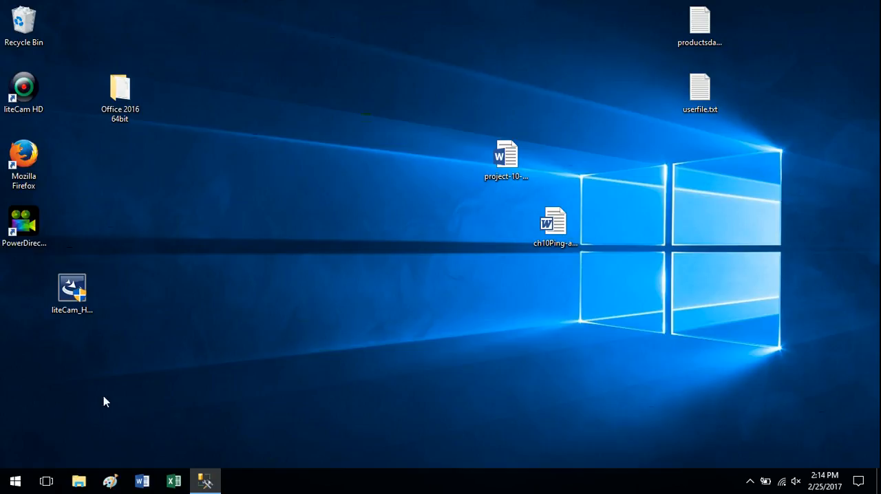
Step: Launch the SQL Server 2016 Import and Export Wizard and proceed past its welcome page to the data source selection
{"action": "left_click", "coordinate": [13, 480]}
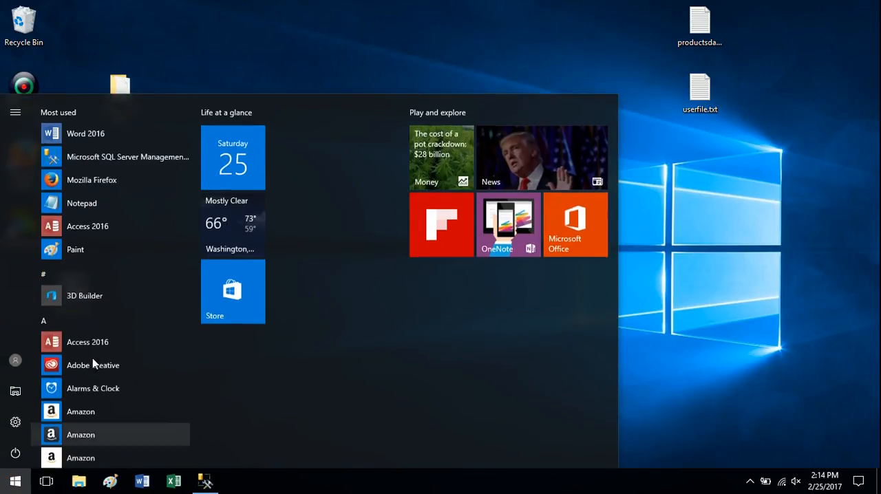
{"action": "left_click_drag", "start_coordinate": [193, 132], "coordinate": [202, 290]}
{"action": "left_click", "coordinate": [182, 232]}
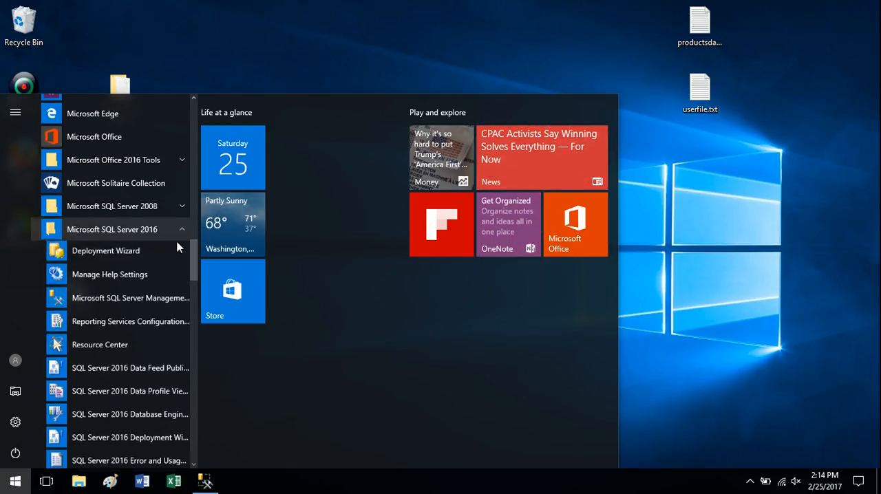
{"action": "left_click_drag", "start_coordinate": [197, 252], "coordinate": [197, 276]}
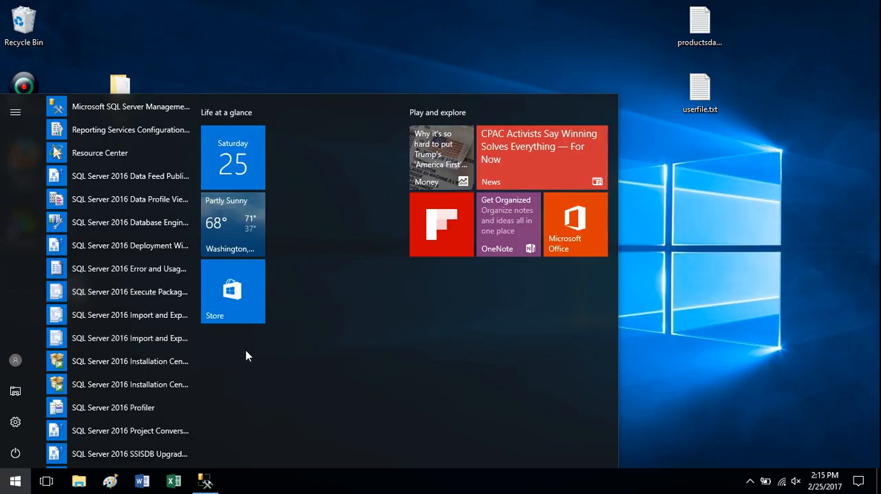
{"action": "left_click", "coordinate": [122, 339]}
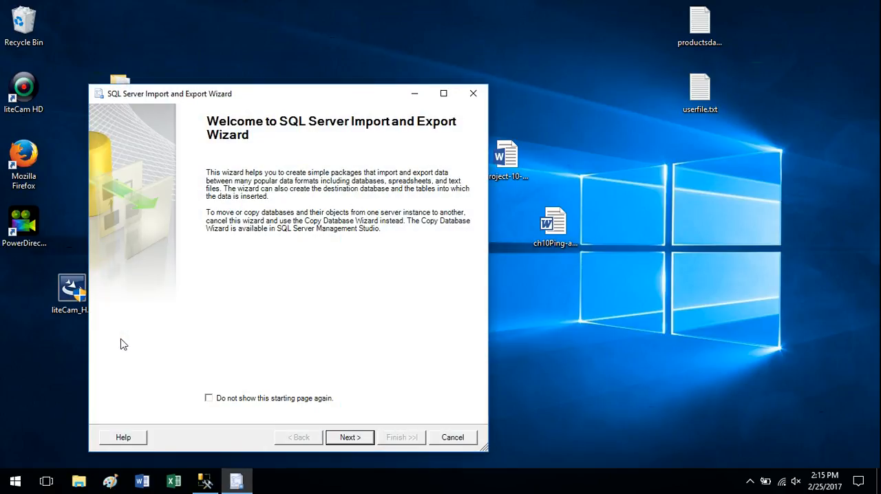
{"action": "left_click_drag", "start_coordinate": [327, 97], "coordinate": [352, 72]}
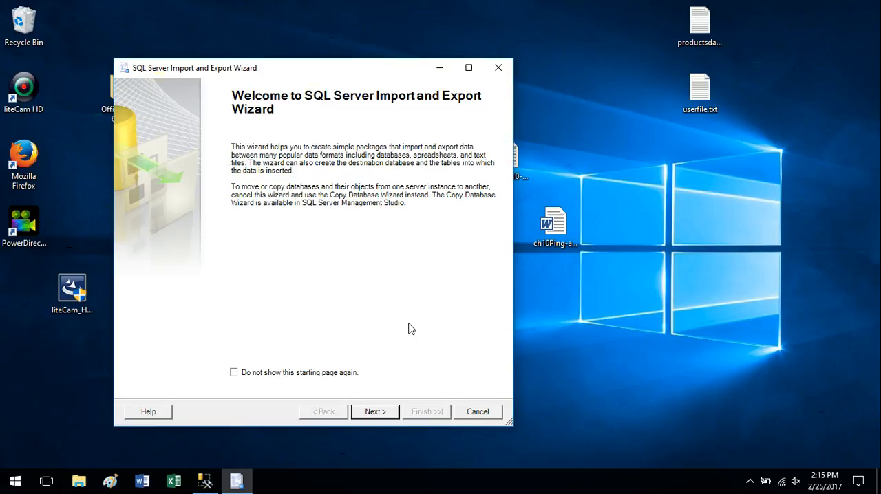
{"action": "left_click", "coordinate": [384, 412]}
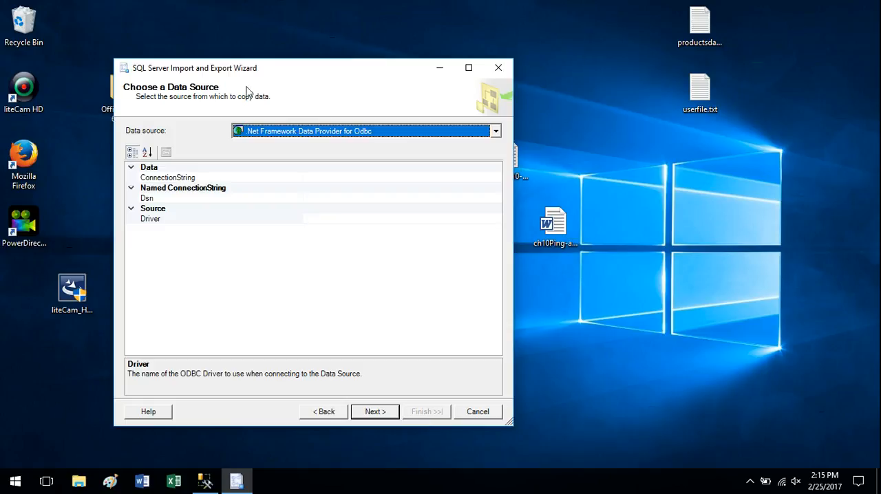
Step: Review the available data source types and choose Flat File Source as the import source
{"action": "left_click", "coordinate": [497, 131]}
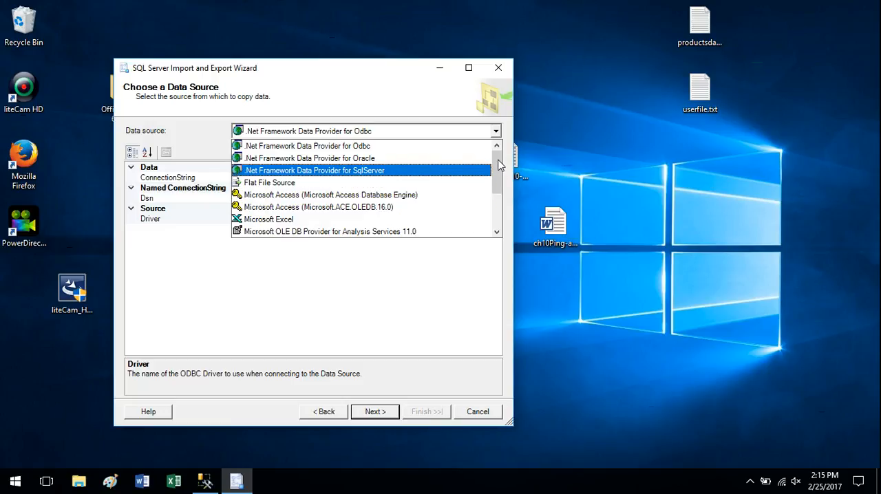
{"action": "scroll", "coordinate": [498, 170], "scroll_direction": "down", "scroll_amount": 1}
{"action": "left_click_drag", "start_coordinate": [502, 172], "coordinate": [504, 190]}
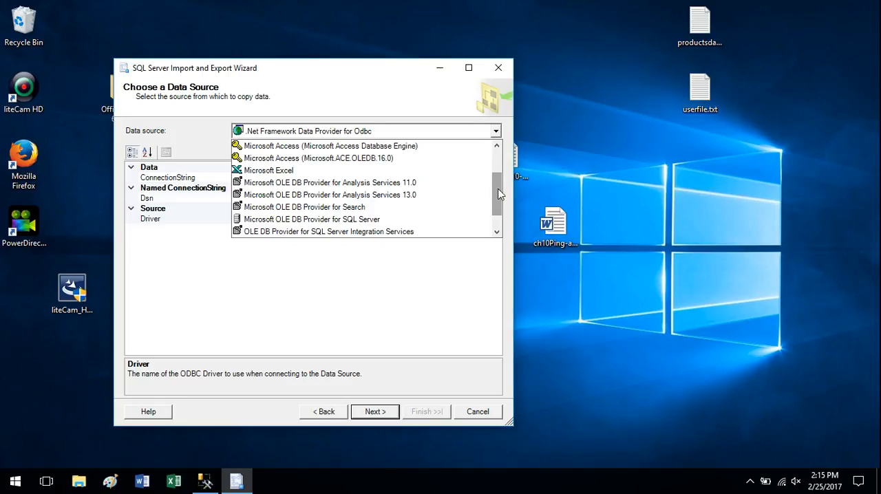
{"action": "left_click", "coordinate": [381, 73]}
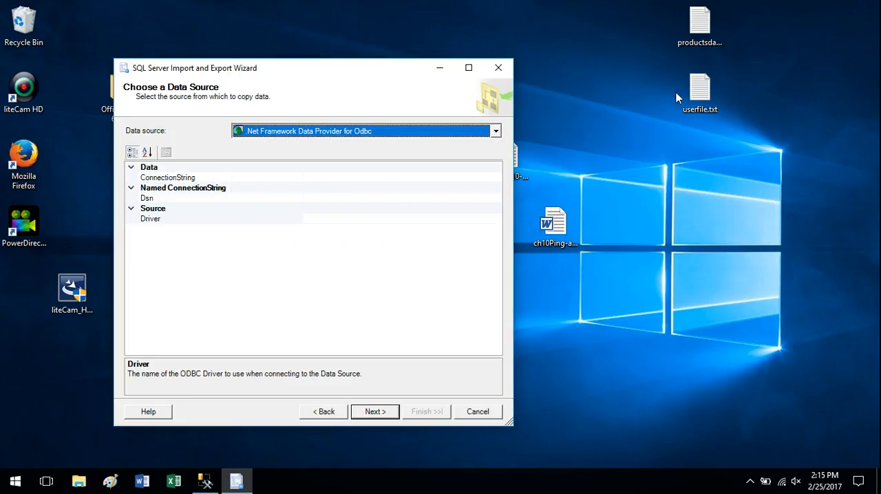
{"action": "left_click", "coordinate": [496, 131]}
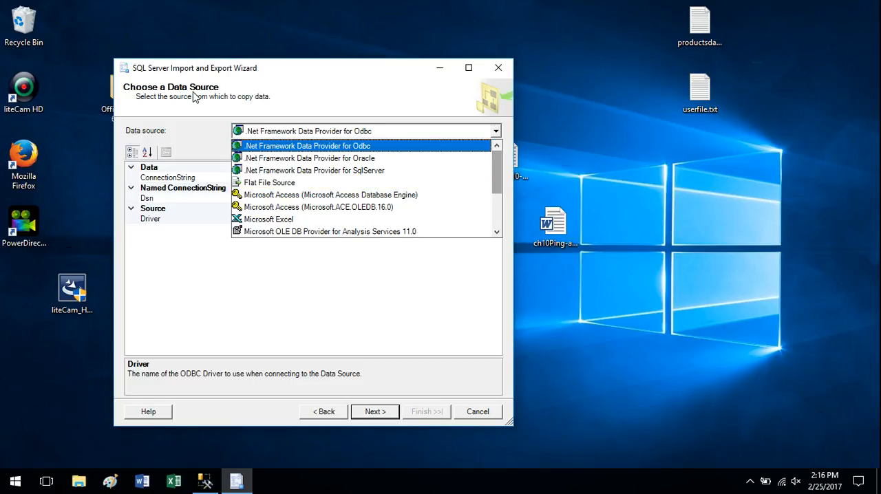
{"action": "left_click", "coordinate": [262, 183]}
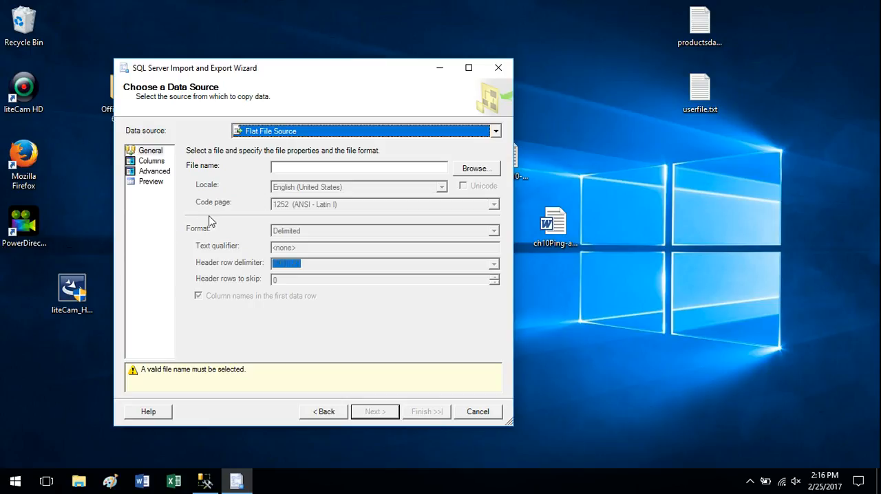
Step: Browse to the Desktop folder and load userfile.txt as the flat file to import
{"action": "left_click", "coordinate": [476, 170]}
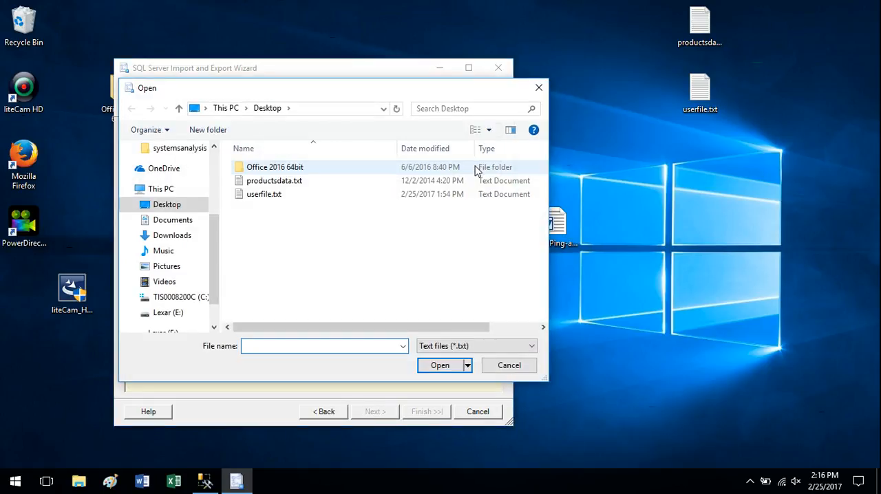
{"action": "left_click", "coordinate": [175, 237]}
{"action": "left_click", "coordinate": [170, 206]}
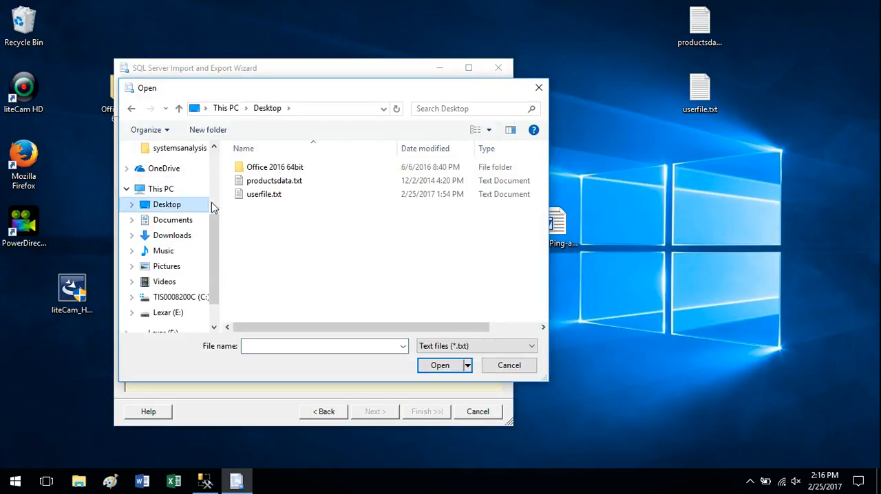
{"action": "left_click", "coordinate": [249, 198]}
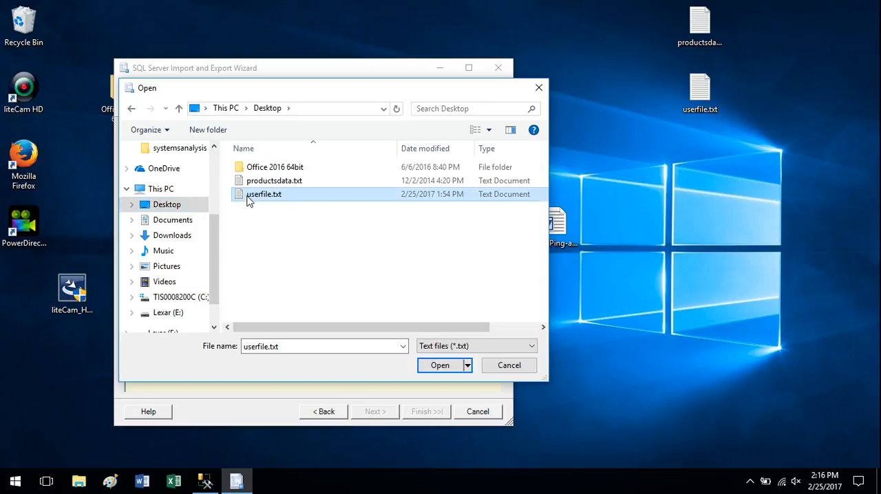
{"action": "left_click", "coordinate": [441, 365]}
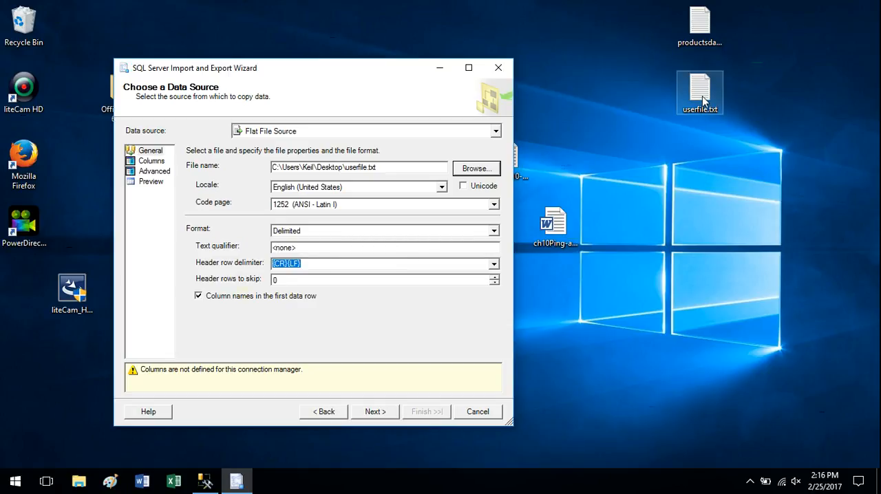
Step: Set the flat file's text qualifier to a double quotation mark ("), checking the data preview before and after the change
{"action": "left_click", "coordinate": [151, 182]}
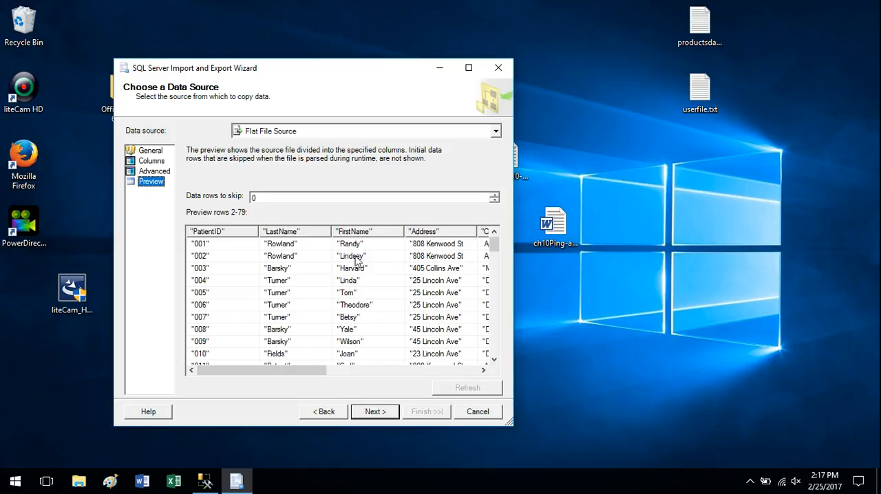
{"action": "left_click", "coordinate": [151, 152]}
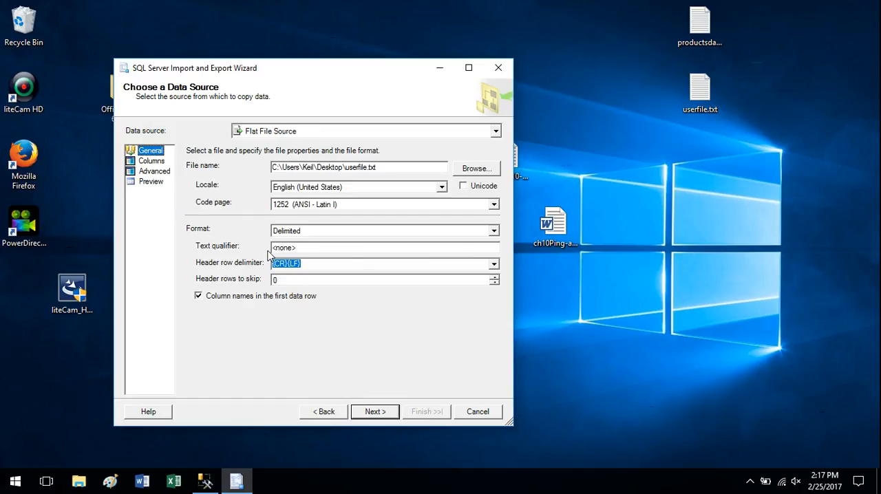
{"action": "left_click_drag", "start_coordinate": [307, 248], "coordinate": [230, 245]}
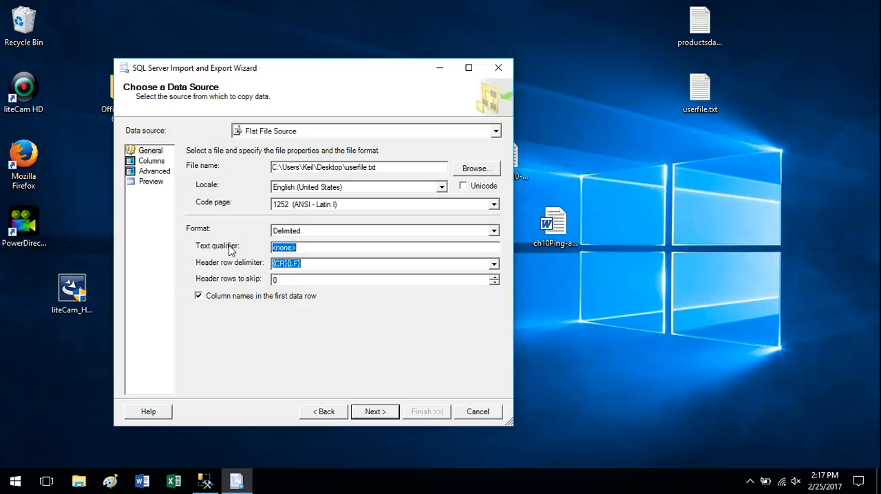
{"action": "type", "text": "\""}
{"action": "left_click", "coordinate": [152, 182]}
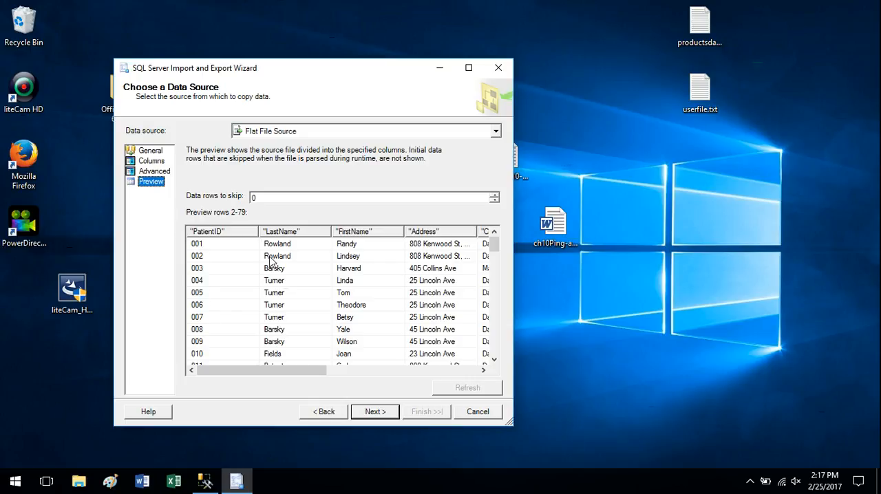
{"action": "left_click", "coordinate": [151, 152]}
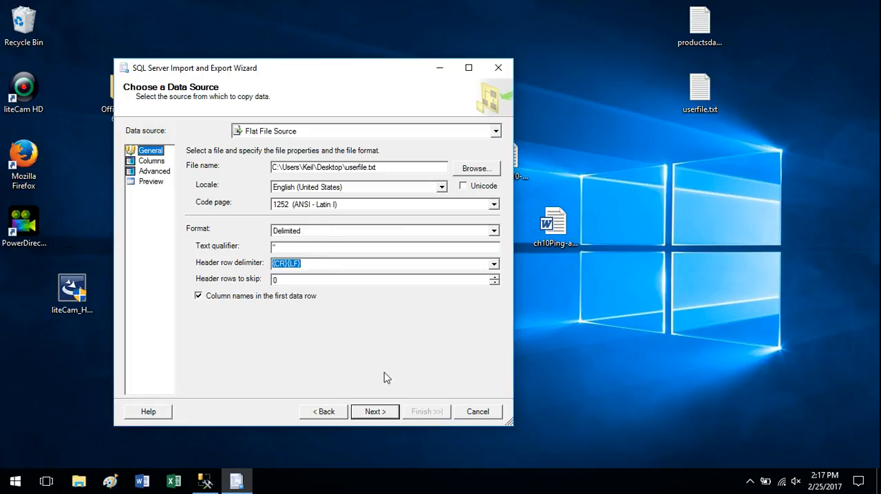
Step: Proceed to the destination page and choose SQL Server Native Client 11.0 as the destination
{"action": "left_click", "coordinate": [382, 414]}
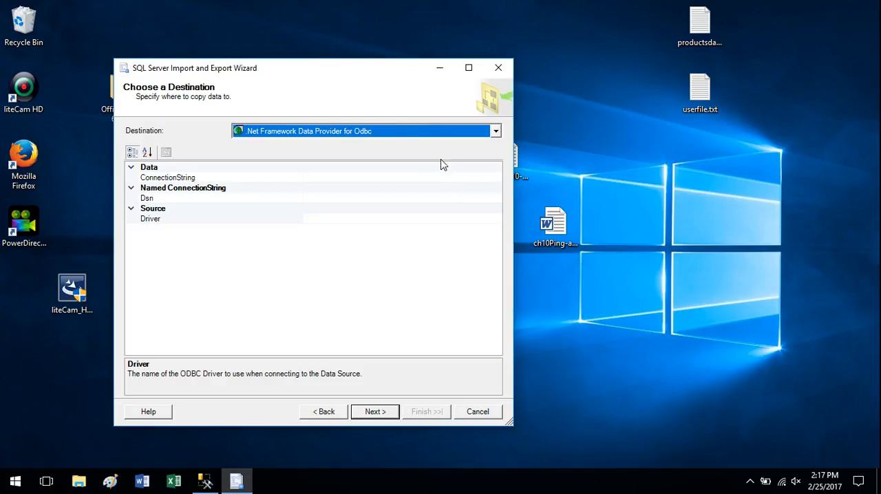
{"action": "left_click", "coordinate": [496, 130]}
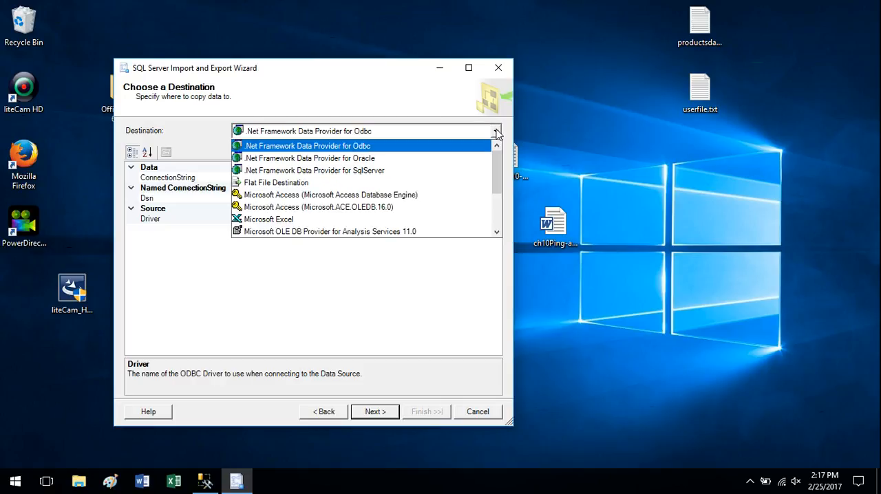
{"action": "left_click", "coordinate": [356, 78]}
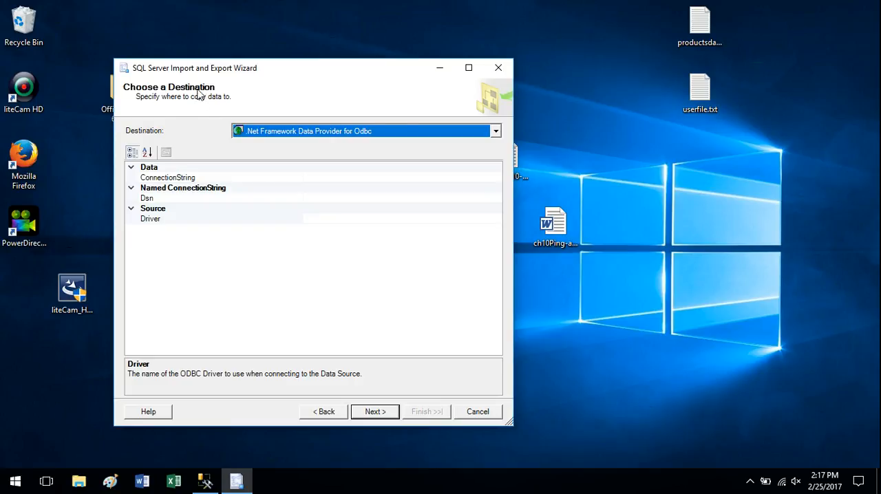
{"action": "left_click", "coordinate": [496, 131]}
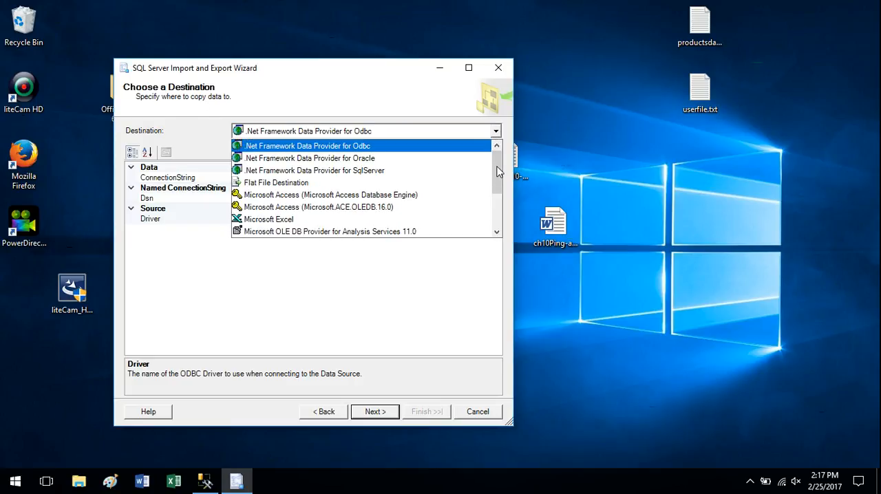
{"action": "left_click_drag", "start_coordinate": [498, 160], "coordinate": [500, 207]}
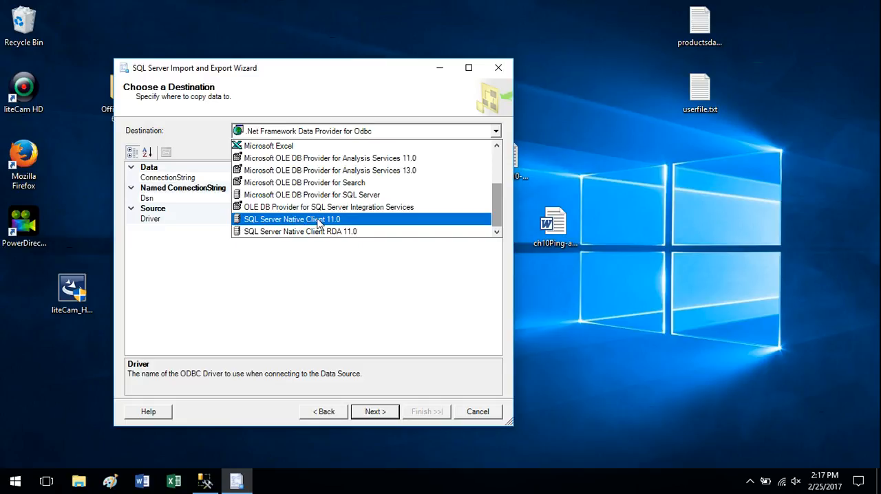
{"action": "mouse_move", "coordinate": [498, 203]}
{"action": "left_mouse_down"}
{"action": "mouse_move", "coordinate": [502, 160]}
{"action": "mouse_move", "coordinate": [500, 197]}
{"action": "left_mouse_up"}
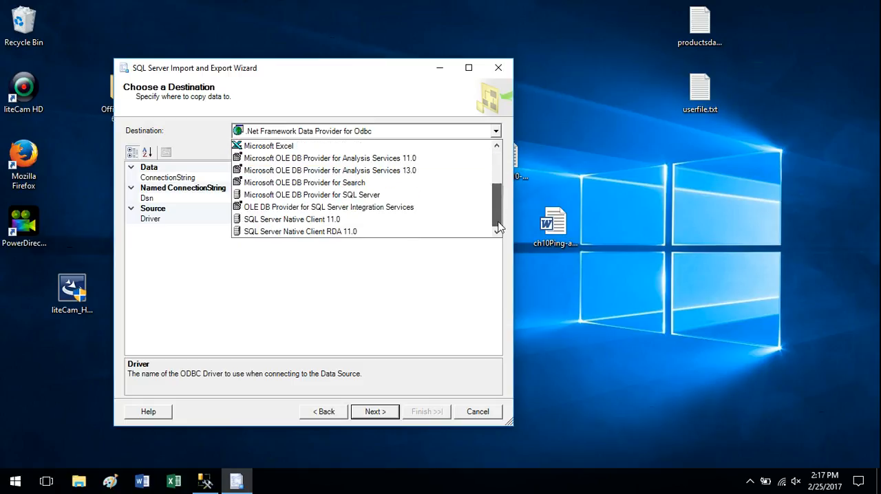
{"action": "left_click", "coordinate": [316, 220]}
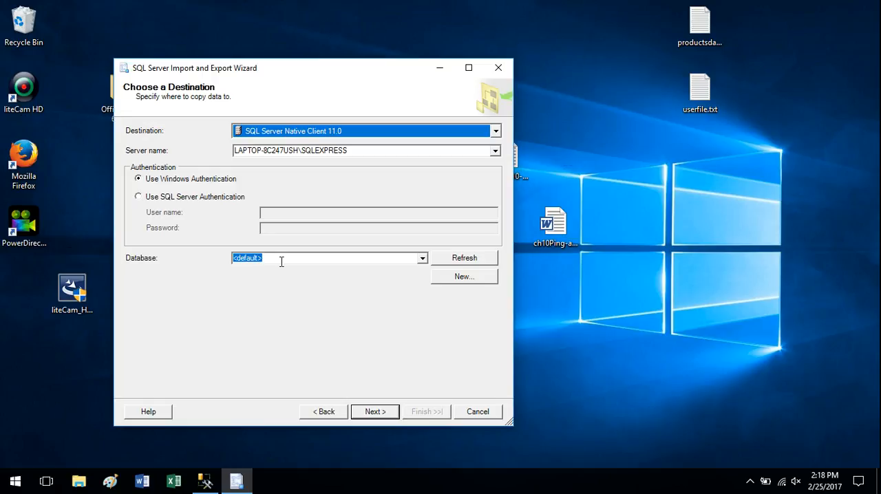
Step: Select the testingall database as the destination and continue to the source tables and views page
{"action": "left_click", "coordinate": [421, 258]}
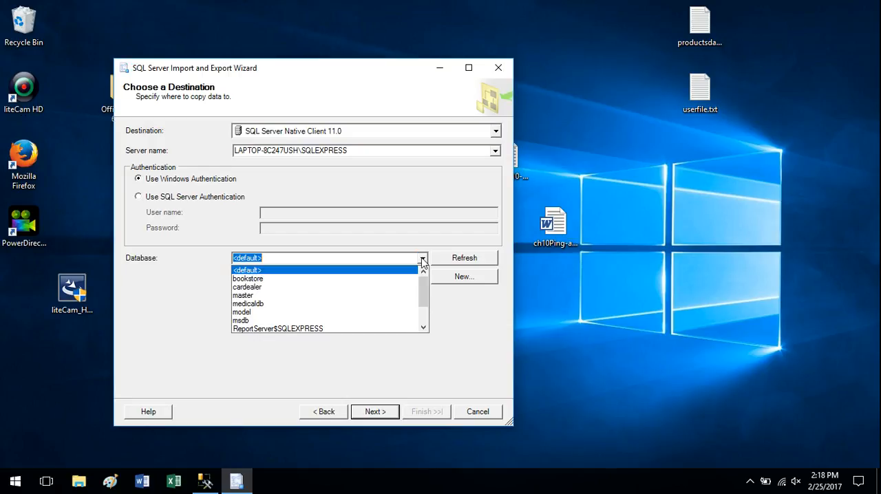
{"action": "scroll", "coordinate": [423, 292], "scroll_direction": "down", "scroll_amount": 2}
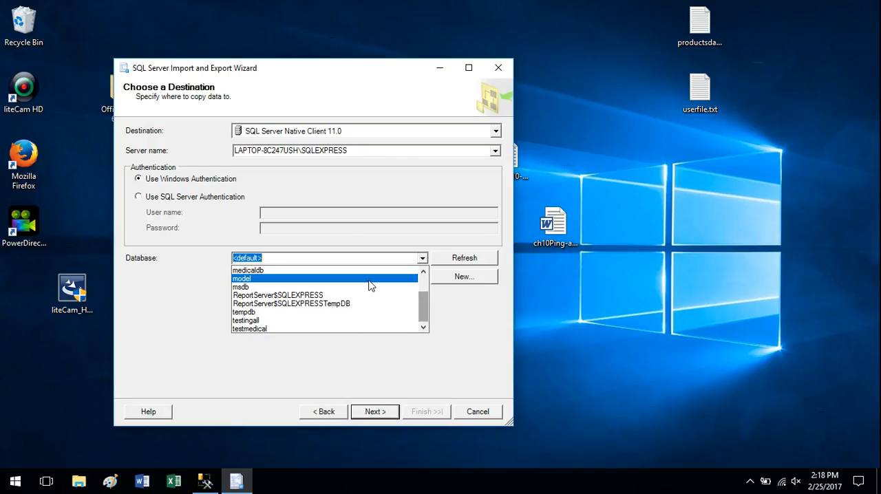
{"action": "left_click", "coordinate": [264, 321]}
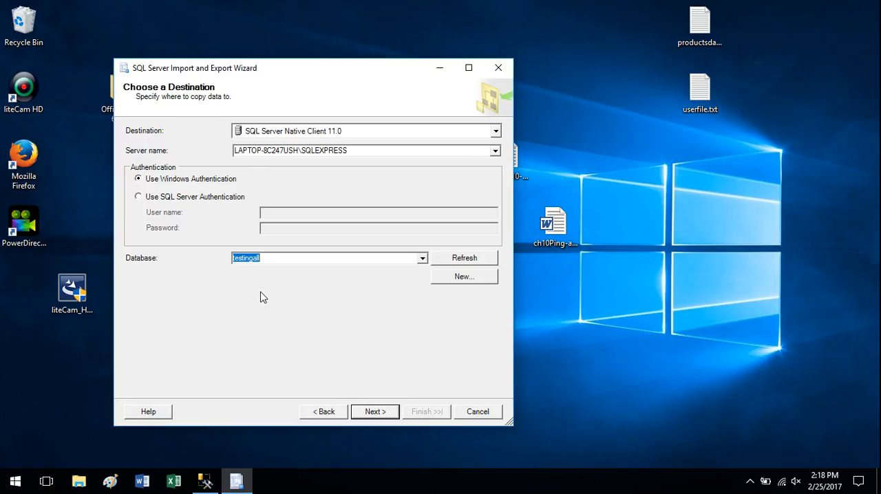
{"action": "left_click", "coordinate": [375, 412]}
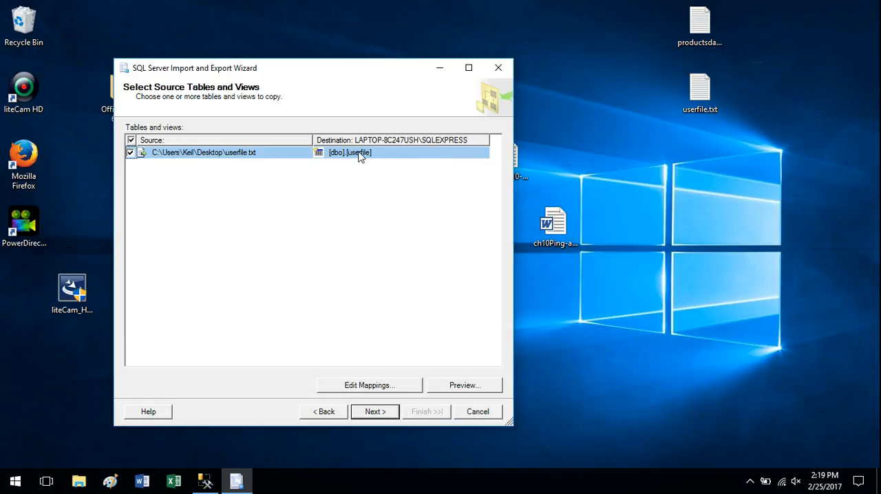
Step: Choose the existing [dbo].[tbl_users] table as the destination for userfile.txt and check the column headers in the source text file
{"action": "left_click", "coordinate": [438, 160]}
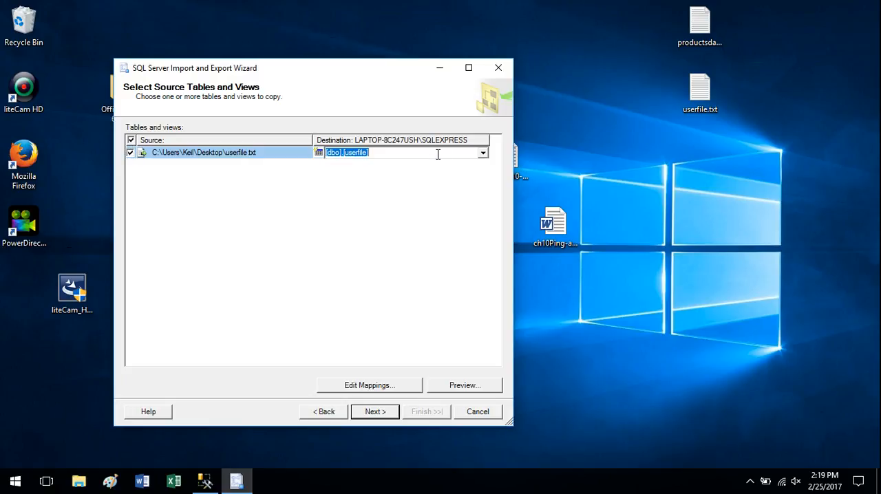
{"action": "left_click", "coordinate": [484, 154]}
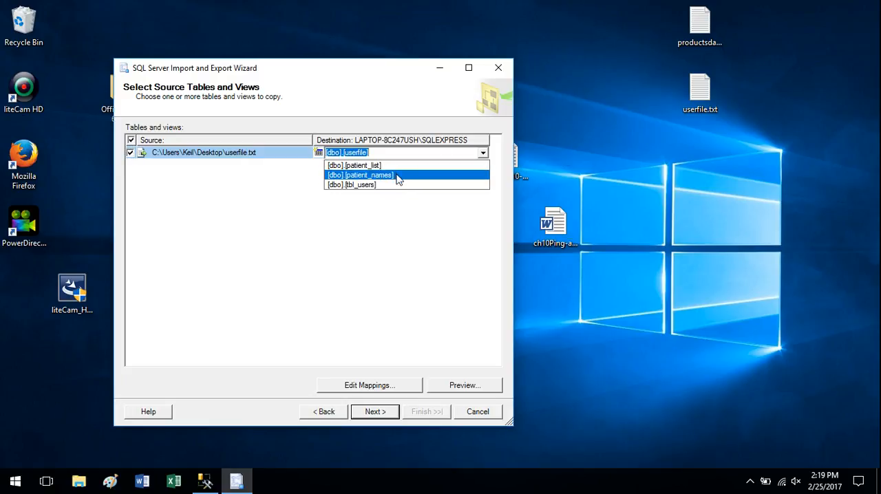
{"action": "left_click", "coordinate": [404, 92]}
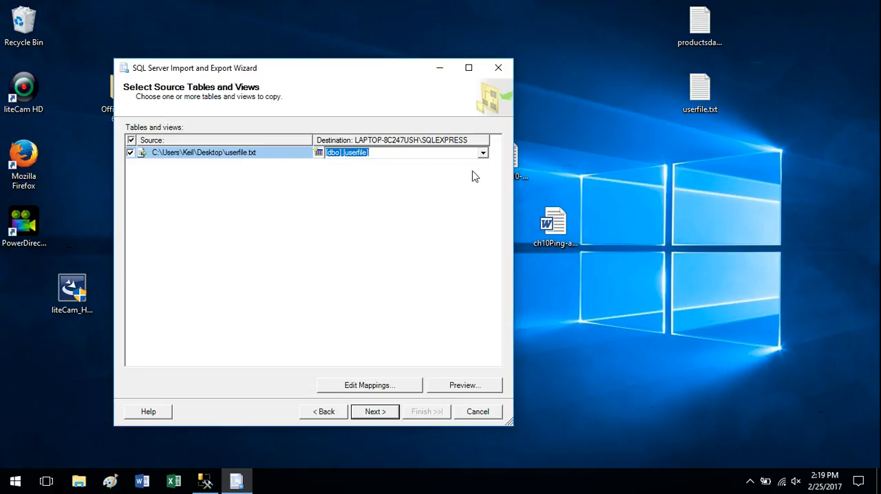
{"action": "left_click", "coordinate": [483, 154]}
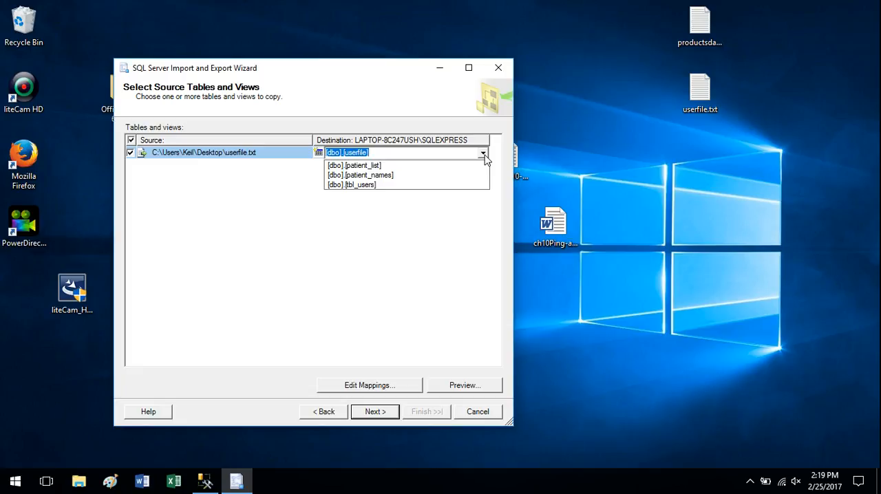
{"action": "left_click", "coordinate": [381, 186]}
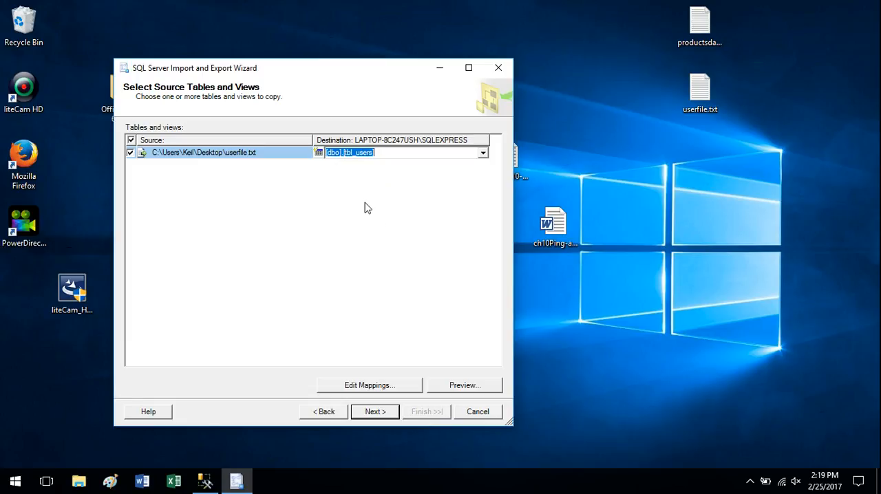
{"action": "double_click", "coordinate": [700, 91]}
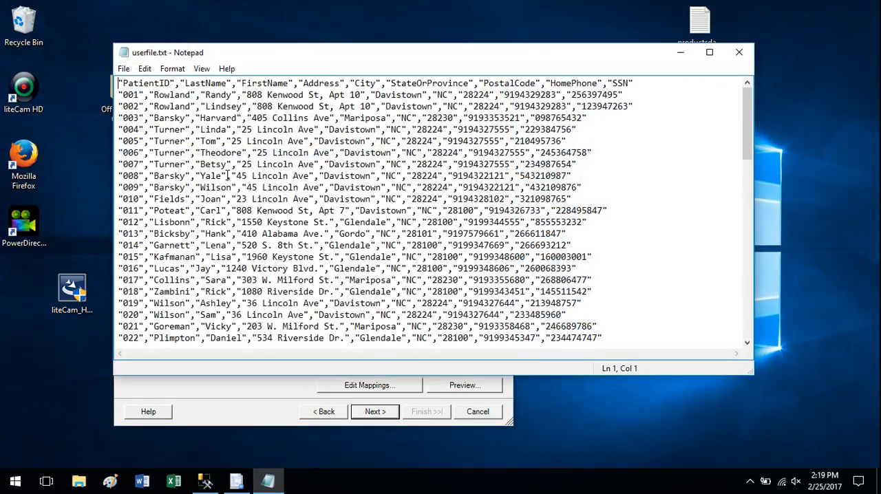
{"action": "left_click", "coordinate": [741, 54]}
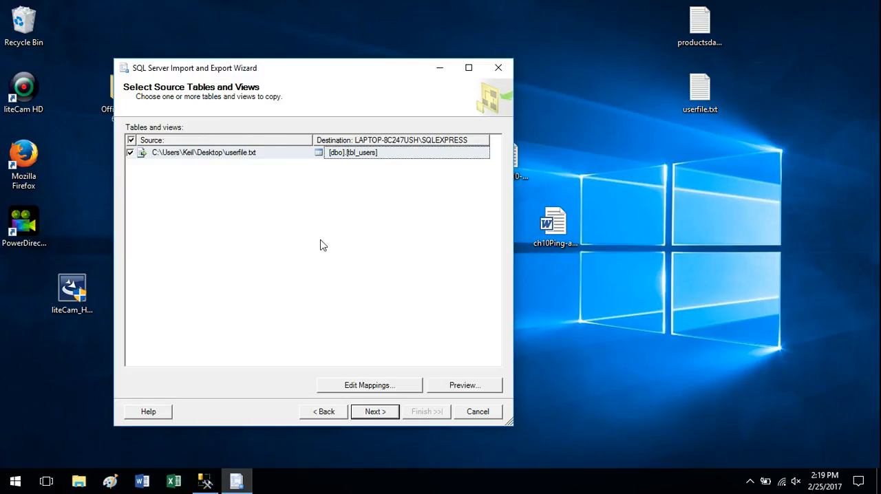
Step: Edit the column mappings so that source column LastName goes to l_name and FirstName goes to f_name
{"action": "left_click", "coordinate": [377, 388]}
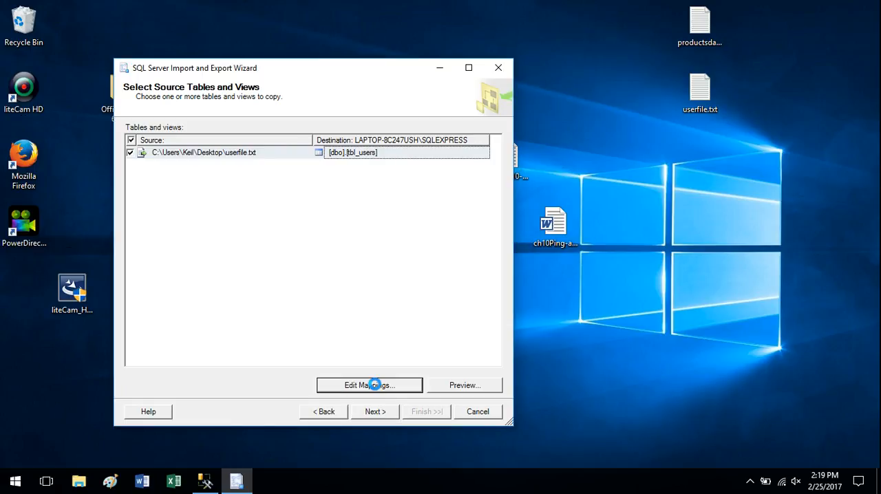
{"action": "left_click_drag", "start_coordinate": [367, 97], "coordinate": [388, 75]}
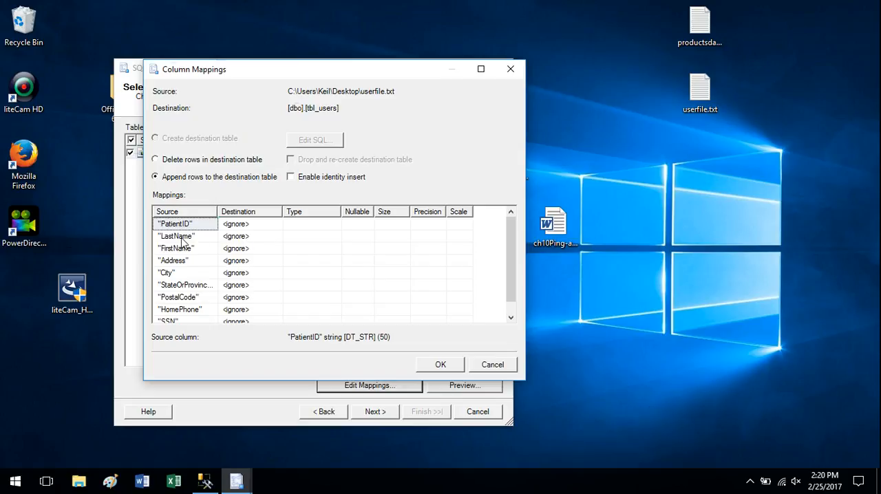
{"action": "left_click", "coordinate": [256, 238]}
{"action": "left_click", "coordinate": [275, 237]}
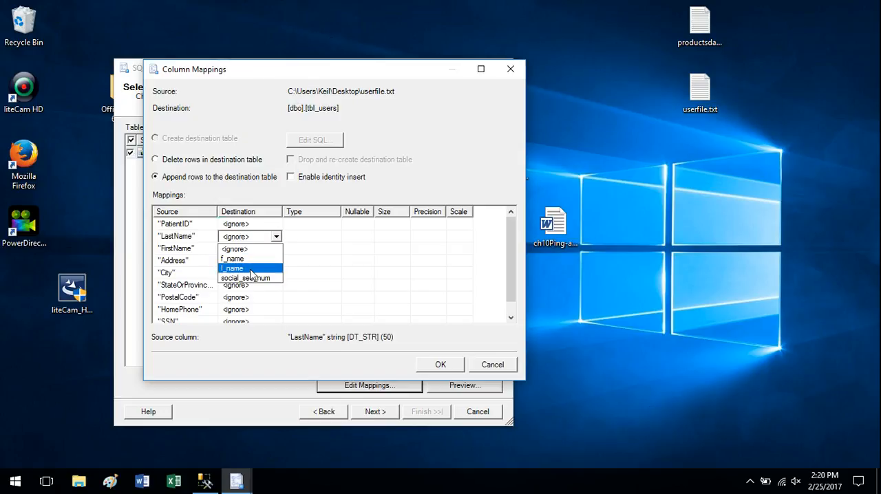
{"action": "left_click", "coordinate": [234, 268]}
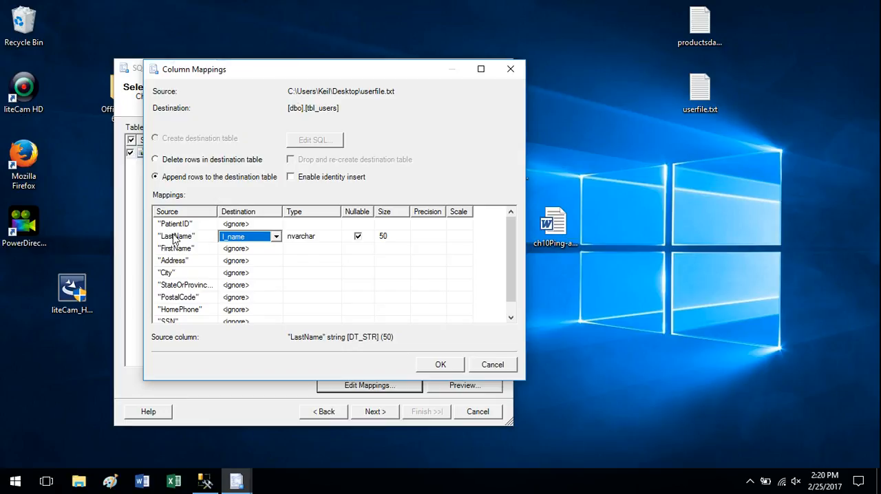
{"action": "left_click", "coordinate": [262, 249]}
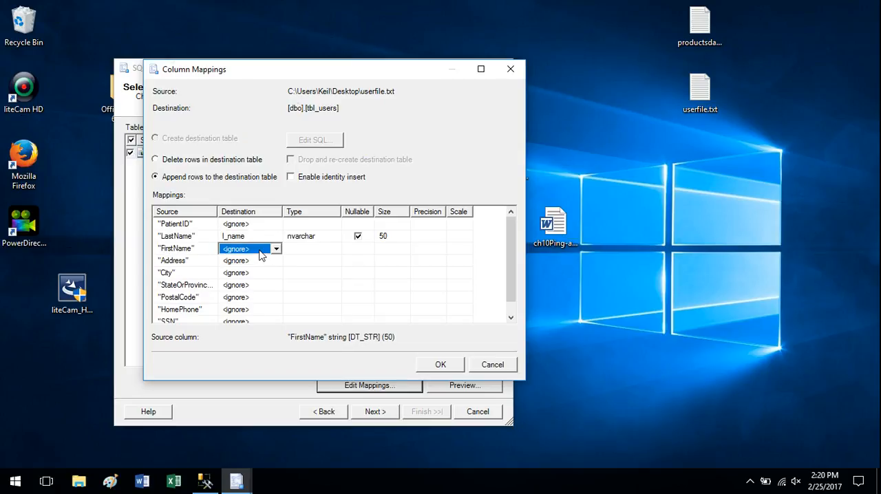
{"action": "left_click", "coordinate": [277, 249]}
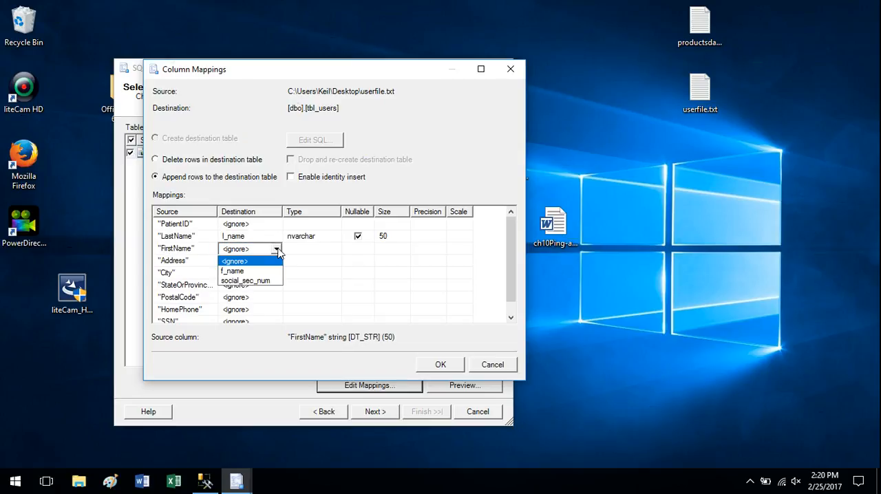
{"action": "left_click", "coordinate": [248, 272]}
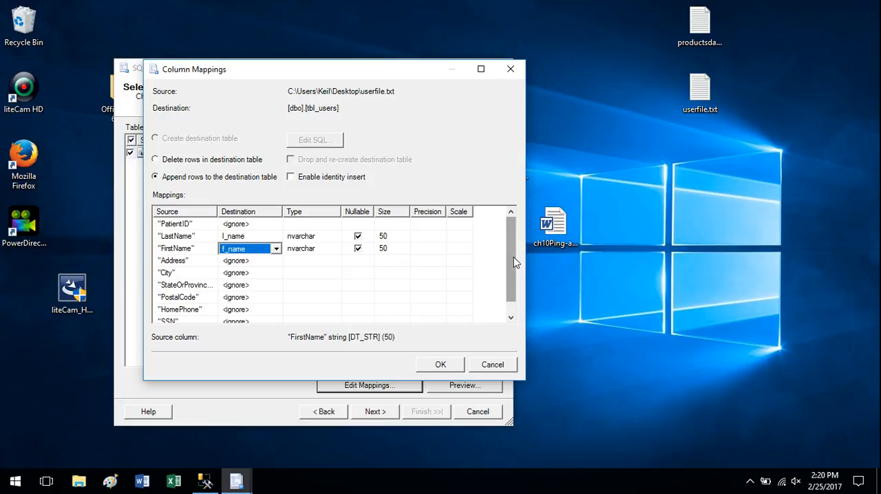
Step: Map the SSN source column to social_sec_num and accept the column mappings
{"action": "left_click_drag", "start_coordinate": [509, 256], "coordinate": [511, 277]}
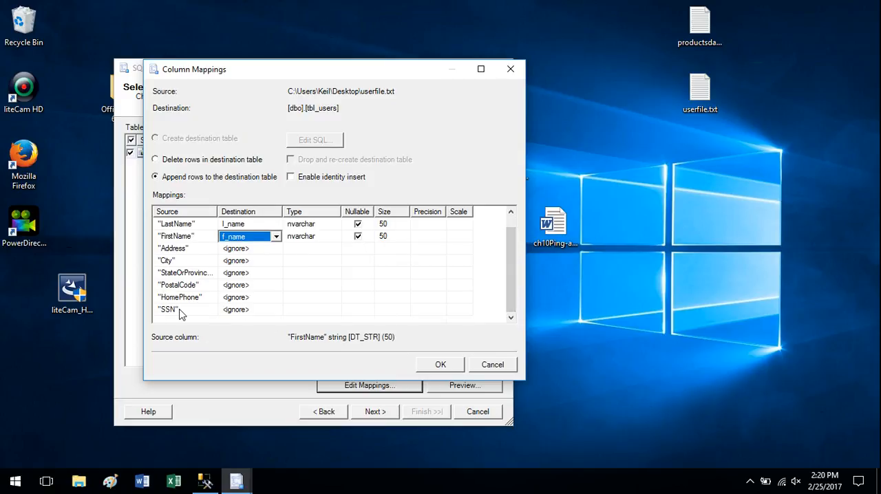
{"action": "left_click", "coordinate": [267, 311]}
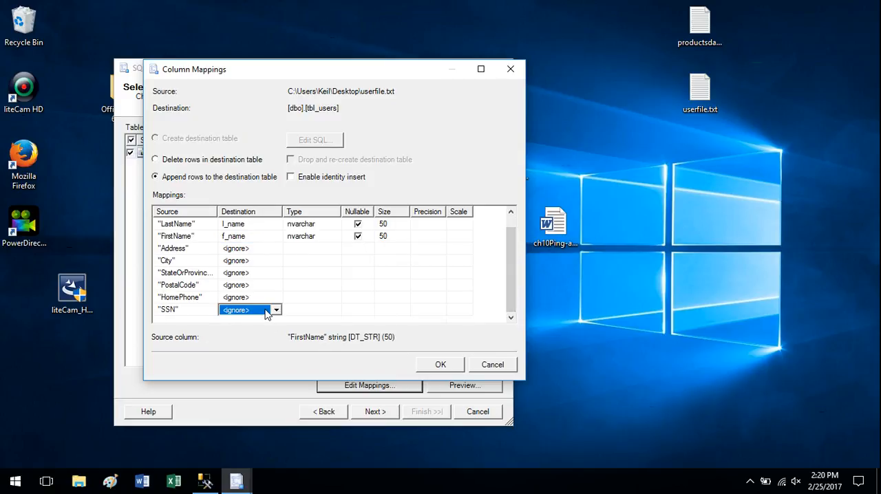
{"action": "left_click", "coordinate": [275, 310]}
{"action": "left_click", "coordinate": [258, 334]}
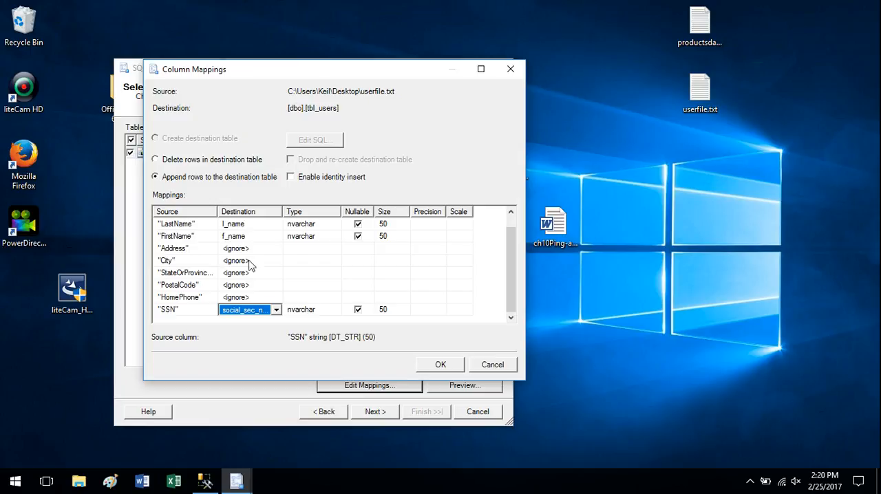
{"action": "left_click", "coordinate": [443, 367]}
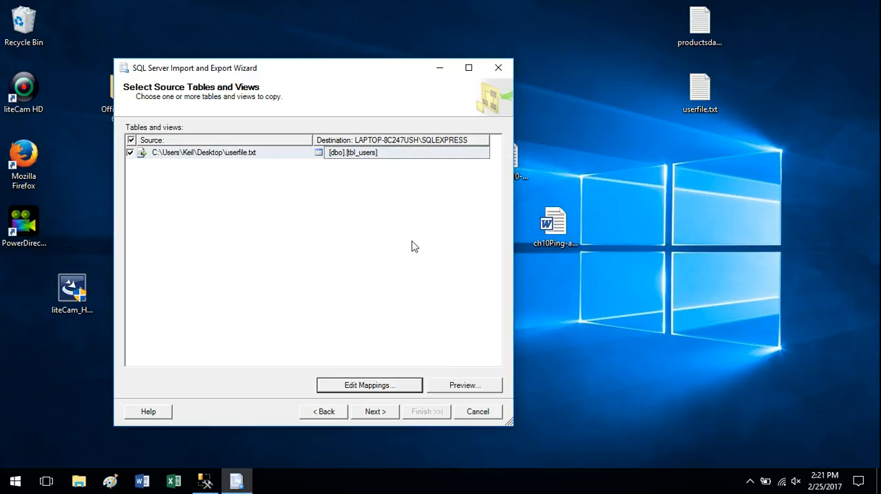
Step: Continue through the data type mapping review, keep the package set to run immediately without saving it, and execute the import
{"action": "left_click", "coordinate": [378, 413]}
{"action": "left_click", "coordinate": [377, 411]}
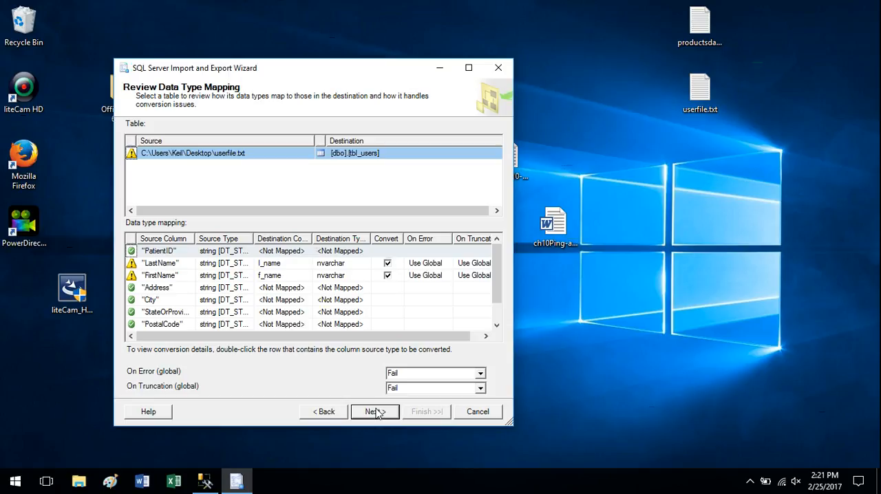
{"action": "left_click", "coordinate": [374, 411]}
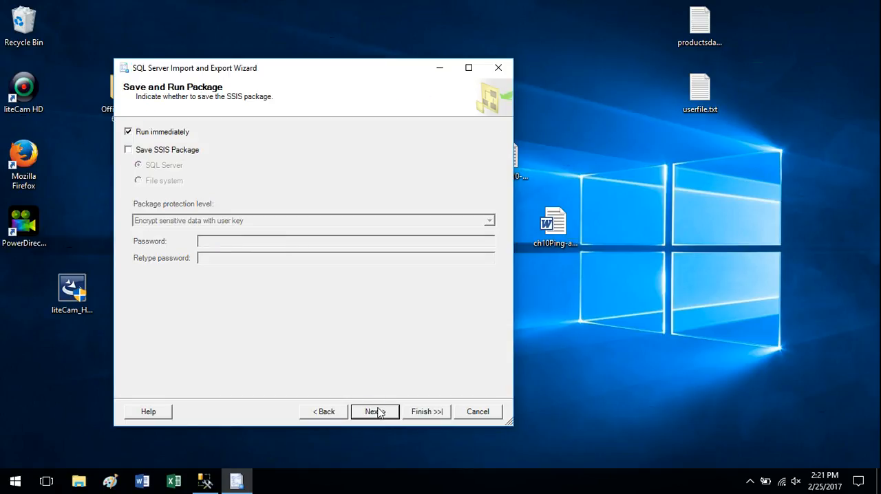
{"action": "left_click", "coordinate": [378, 411]}
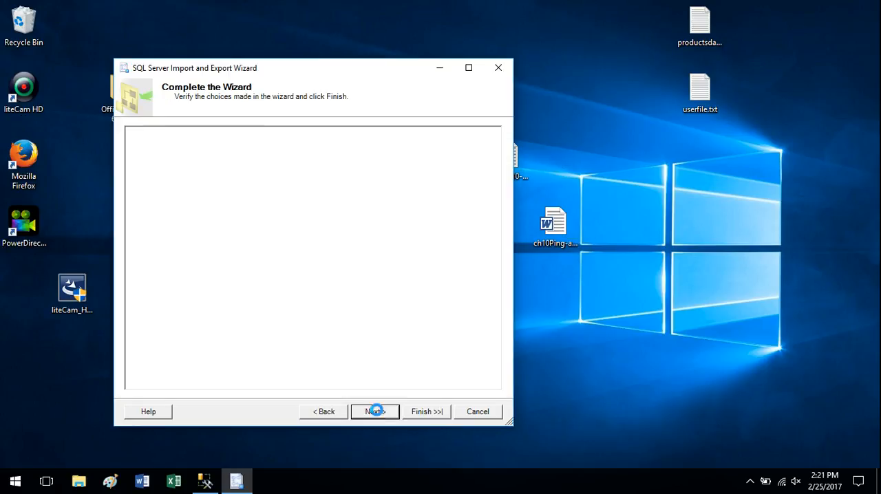
{"action": "left_click", "coordinate": [427, 412]}
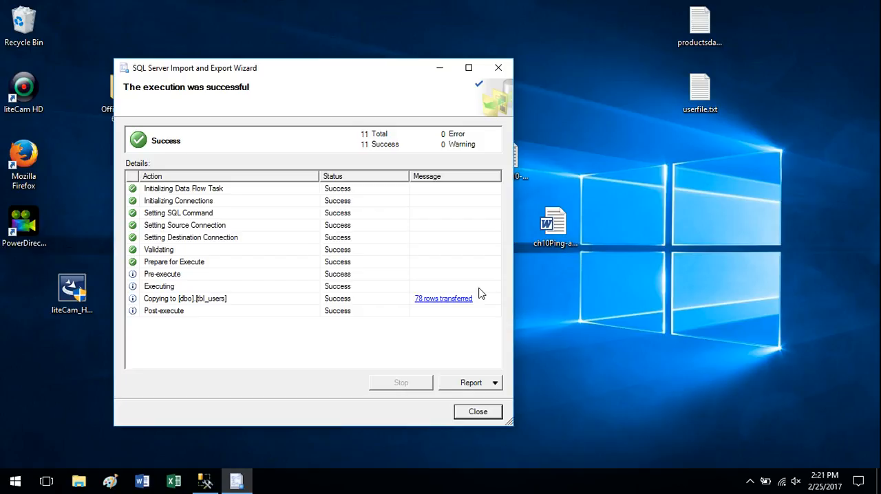
Step: Switch to SQL Server Management Studio and open the rows of dbo.tbl_users in the testingall database to review the imported records
{"action": "left_click", "coordinate": [208, 482]}
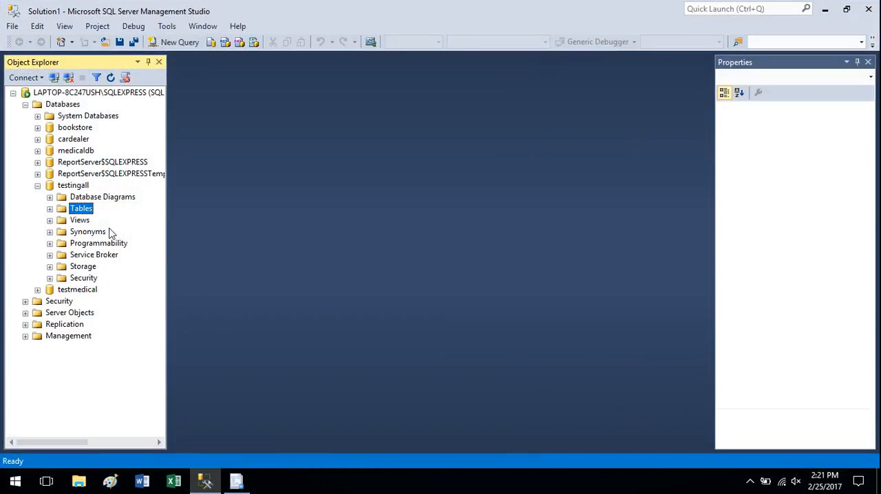
{"action": "left_click", "coordinate": [48, 211]}
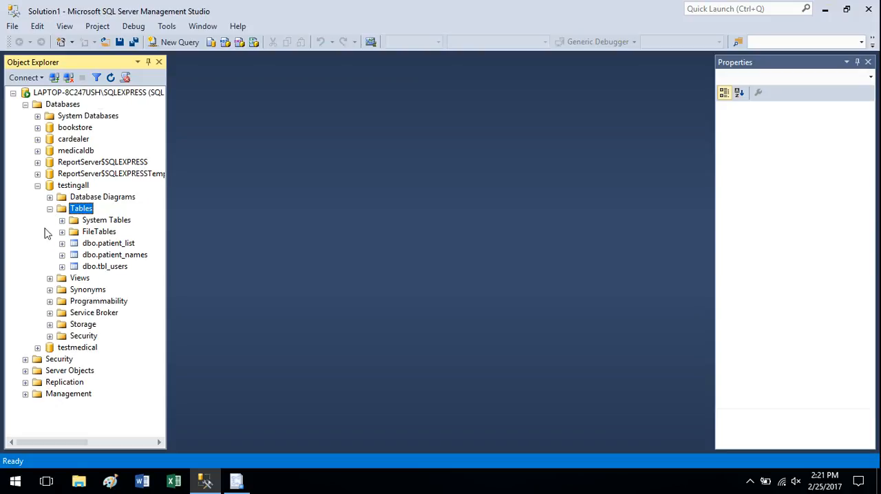
{"action": "left_click", "coordinate": [112, 269]}
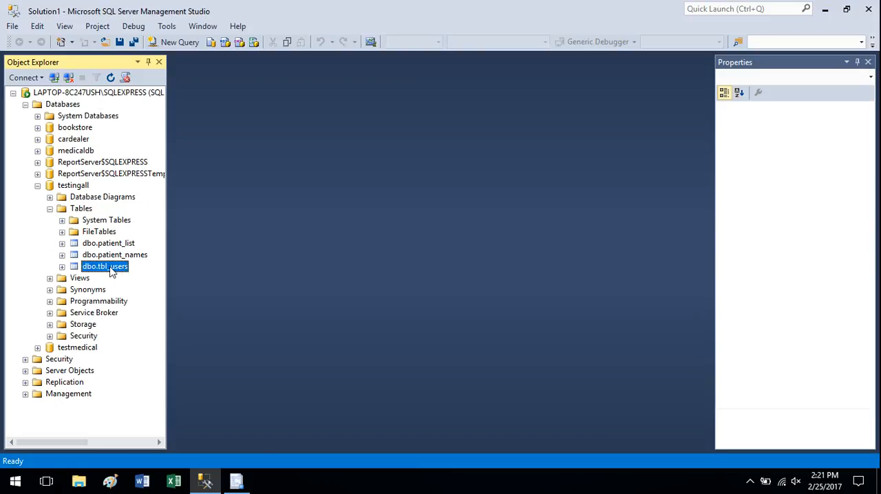
{"action": "right_click", "coordinate": [110, 268]}
{"action": "left_click", "coordinate": [161, 241]}
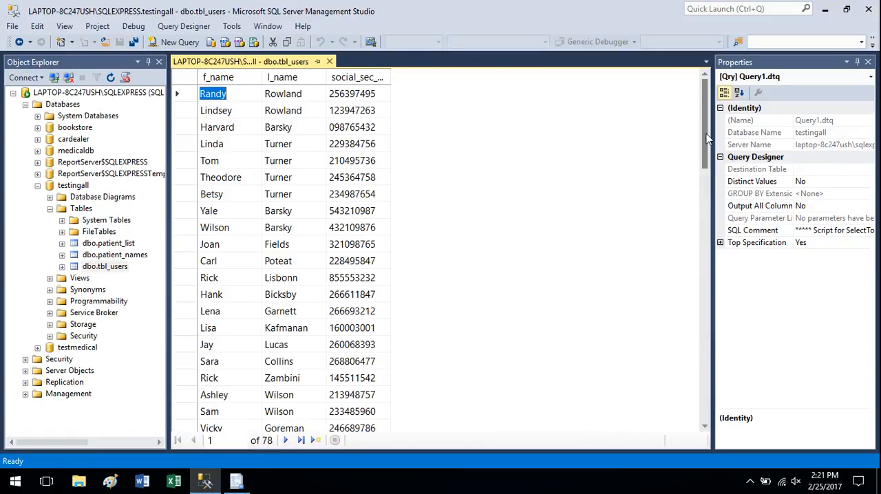
{"action": "left_click_drag", "start_coordinate": [708, 138], "coordinate": [716, 347]}
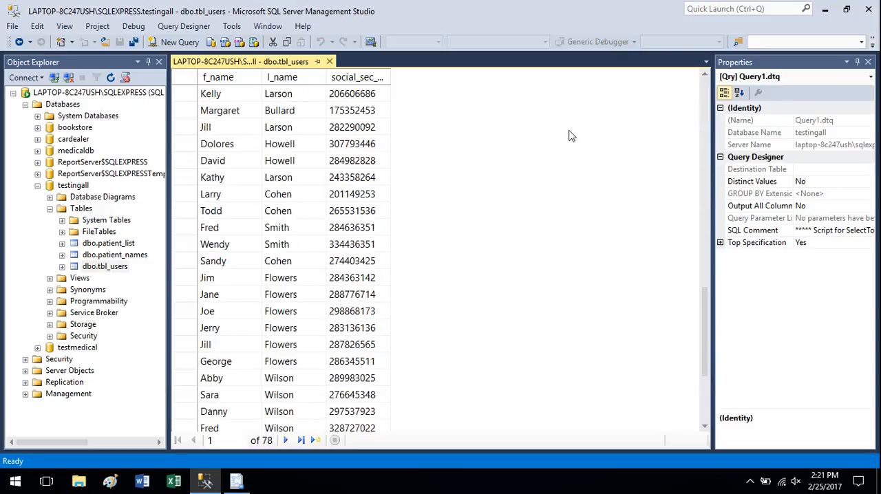